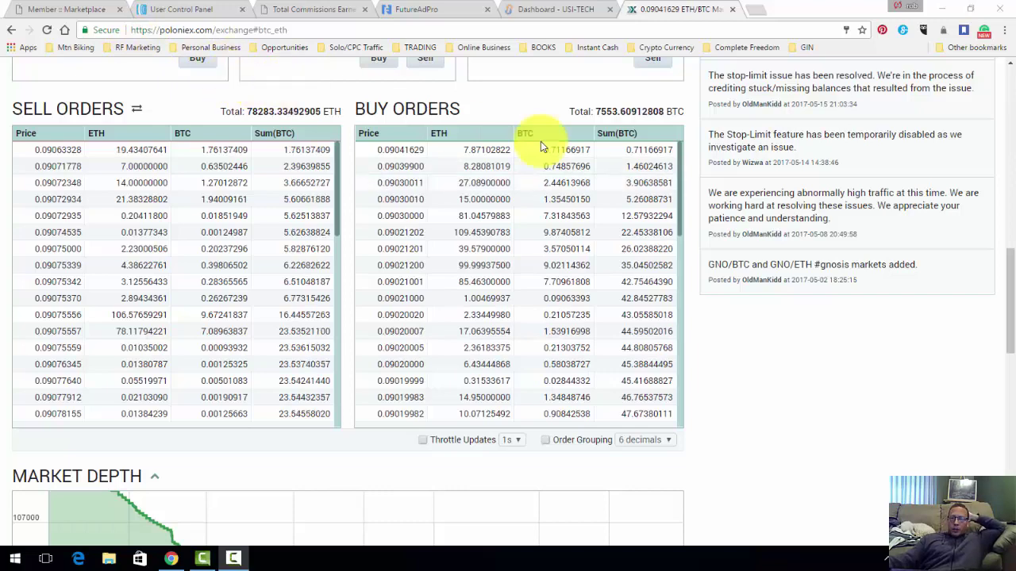
drag(1004, 254, 1008, 71)
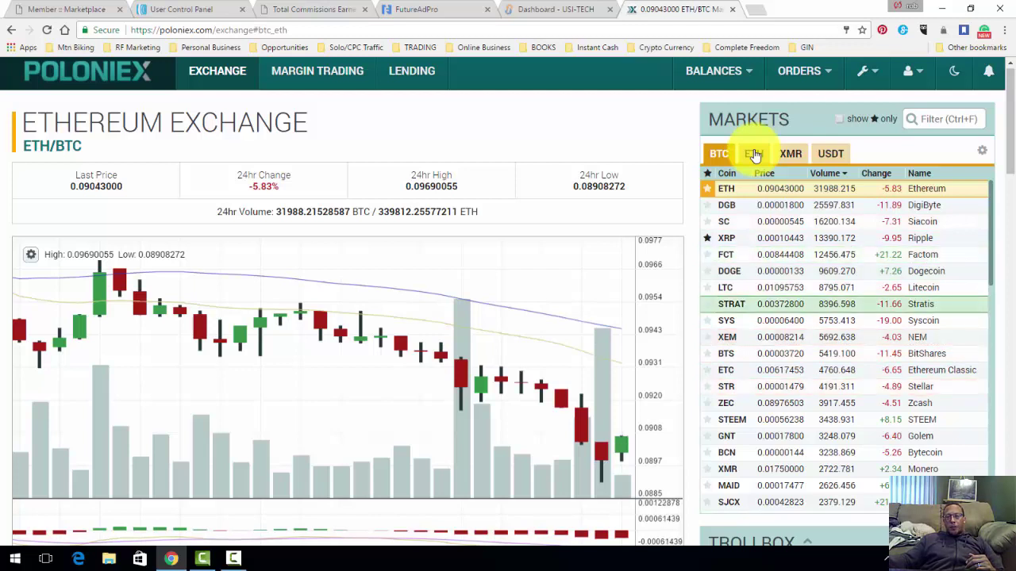
click(754, 155)
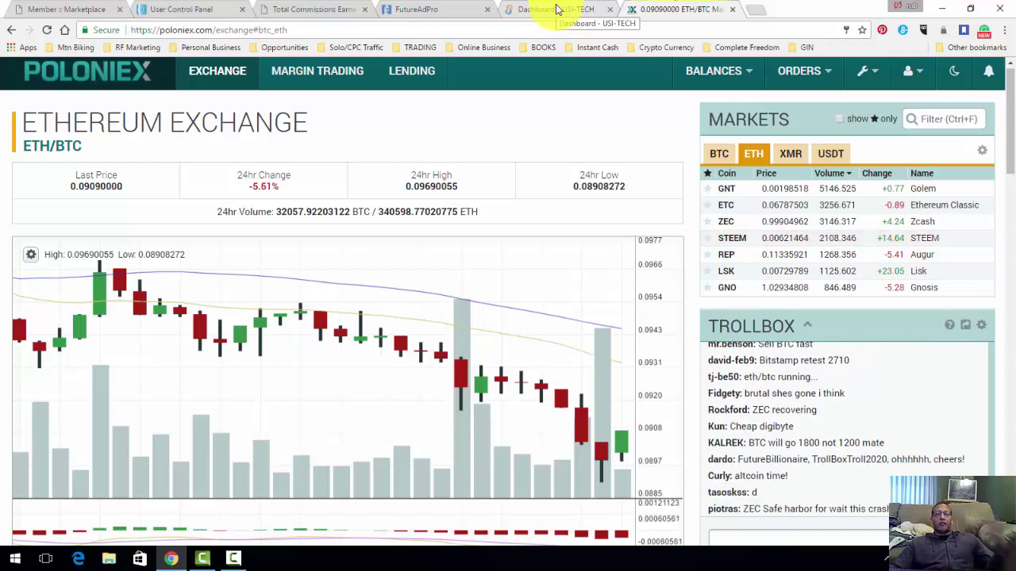
- Show the FutureAdPro Total Commissions Earned report with its weekly totals, January to June 2017
click(477, 9)
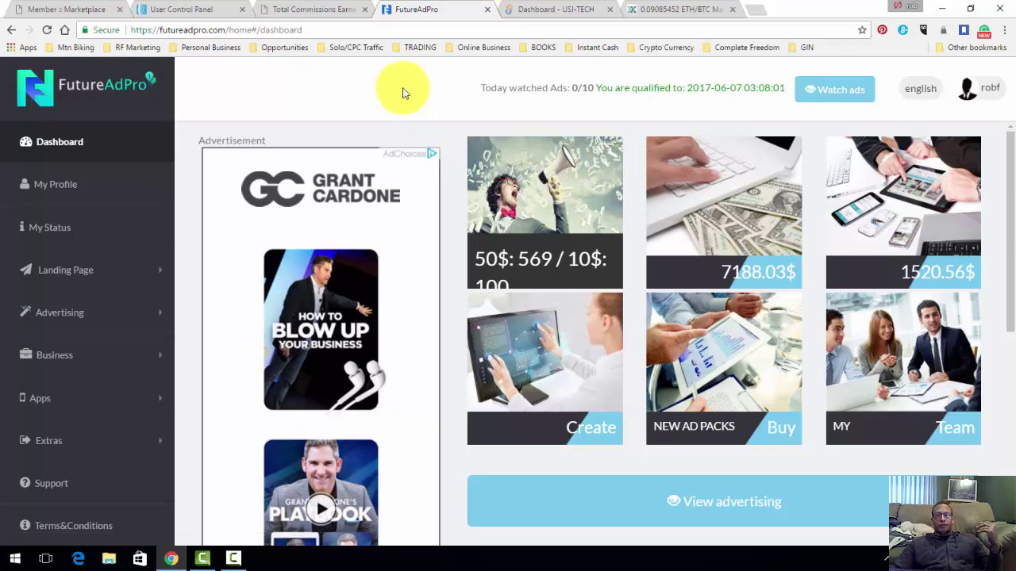
click(310, 9)
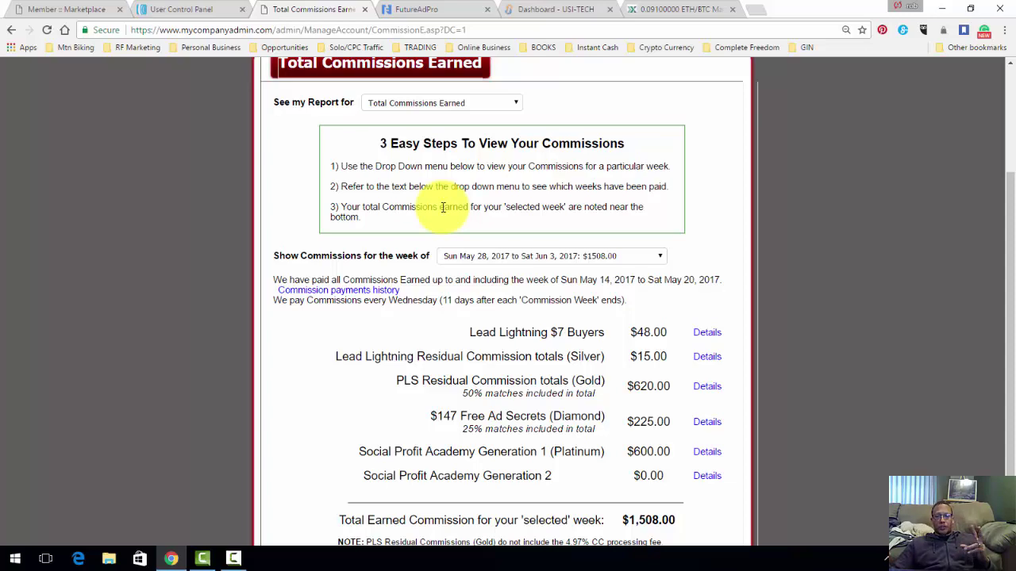
scroll(443, 208, down, 3)
scroll(432, 324, up, 5)
scroll(432, 324, down, 3)
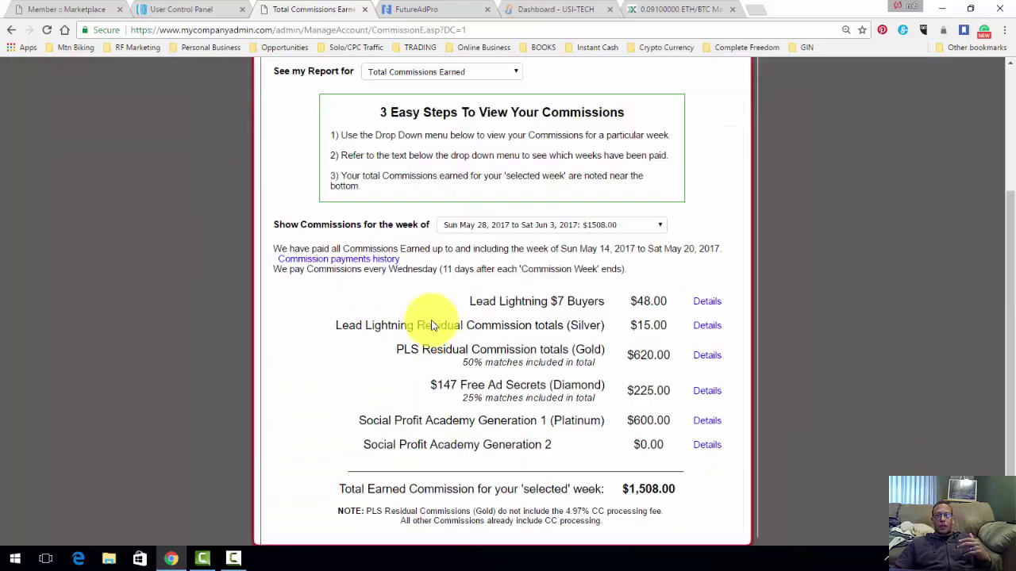
click(626, 225)
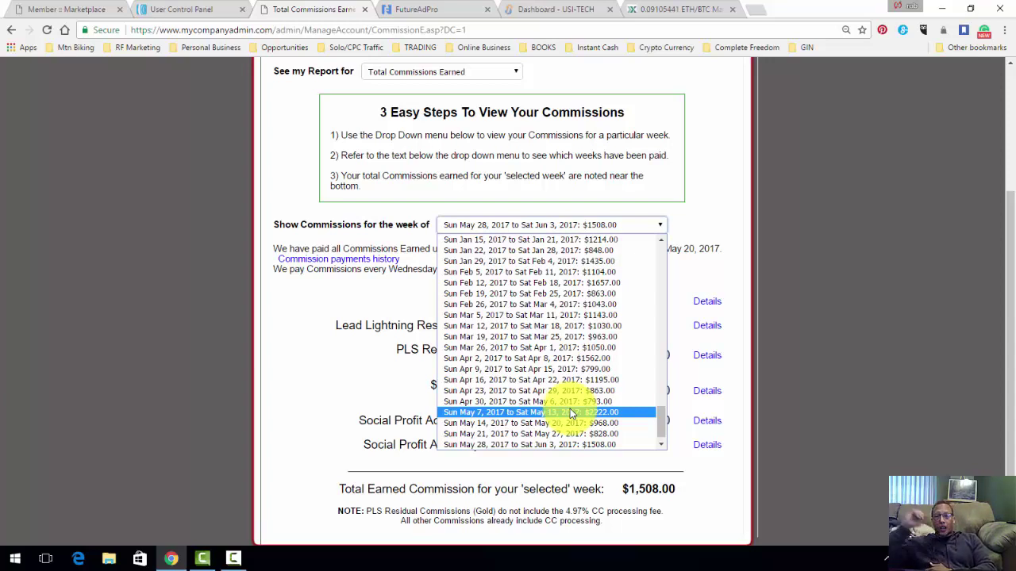
- Close the commission week list unchanged and return to the Poloniex ETH/BTC exchange tab
key(Escape)
click(681, 6)
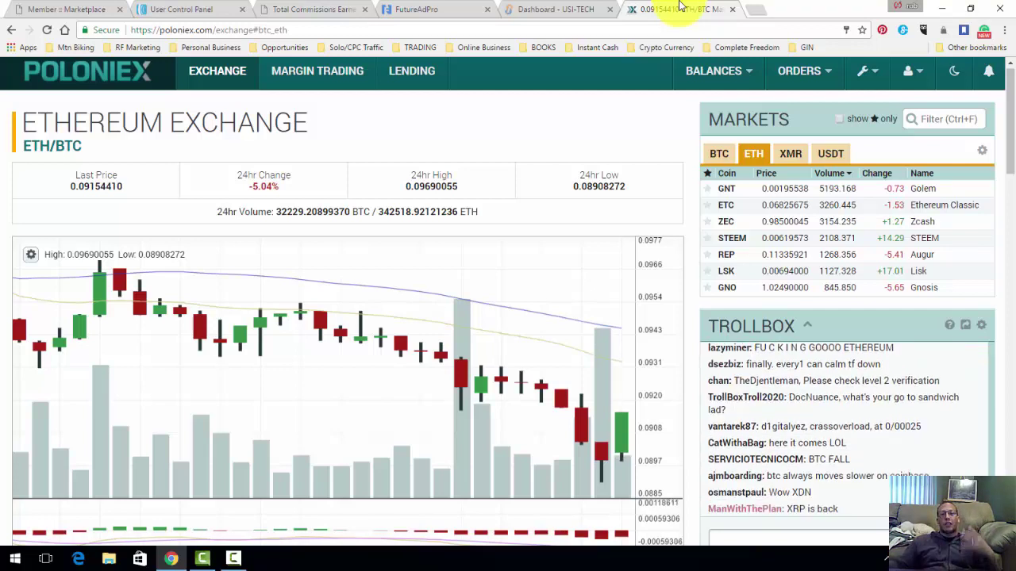
click(317, 9)
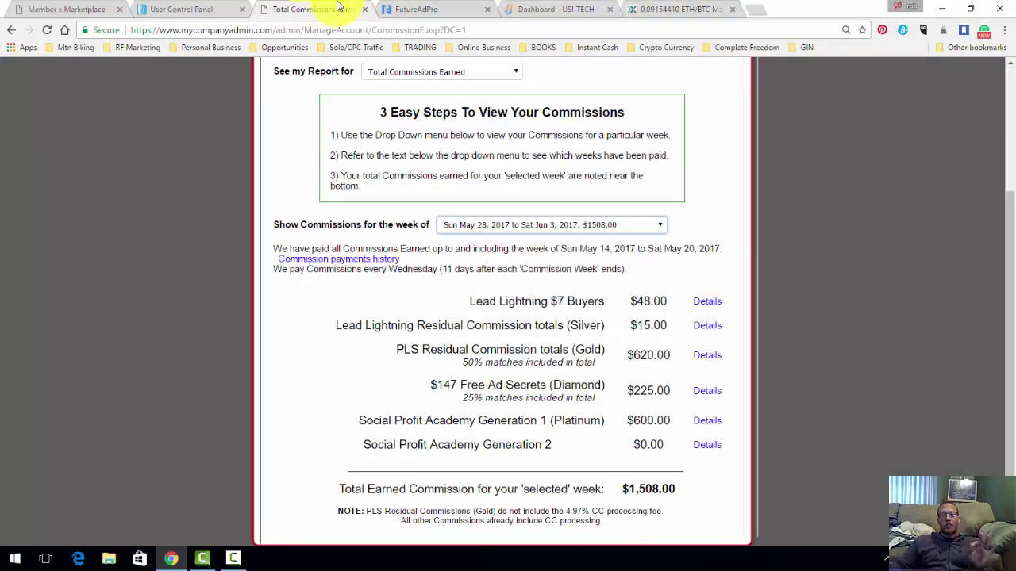
click(417, 9)
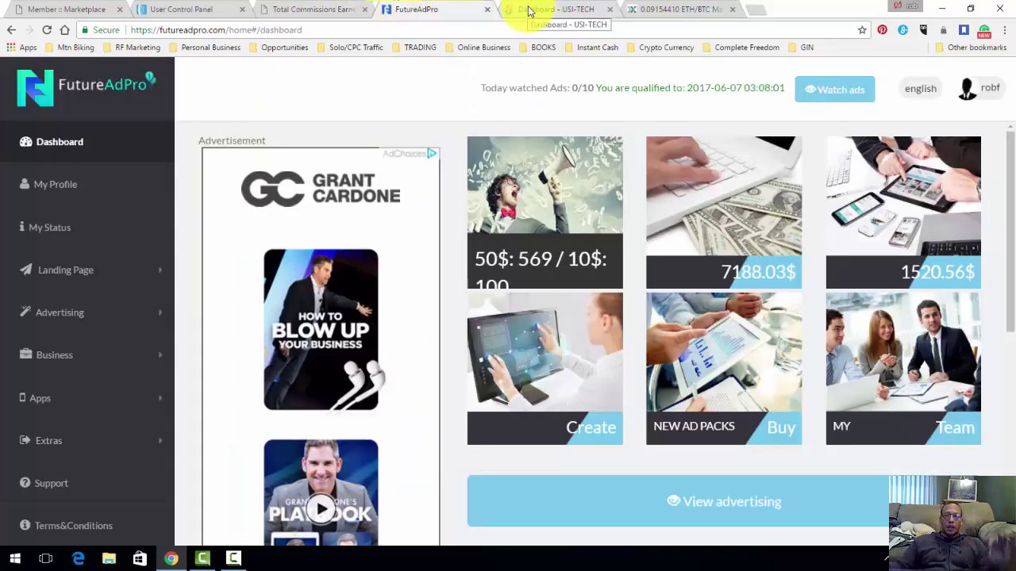
click(548, 8)
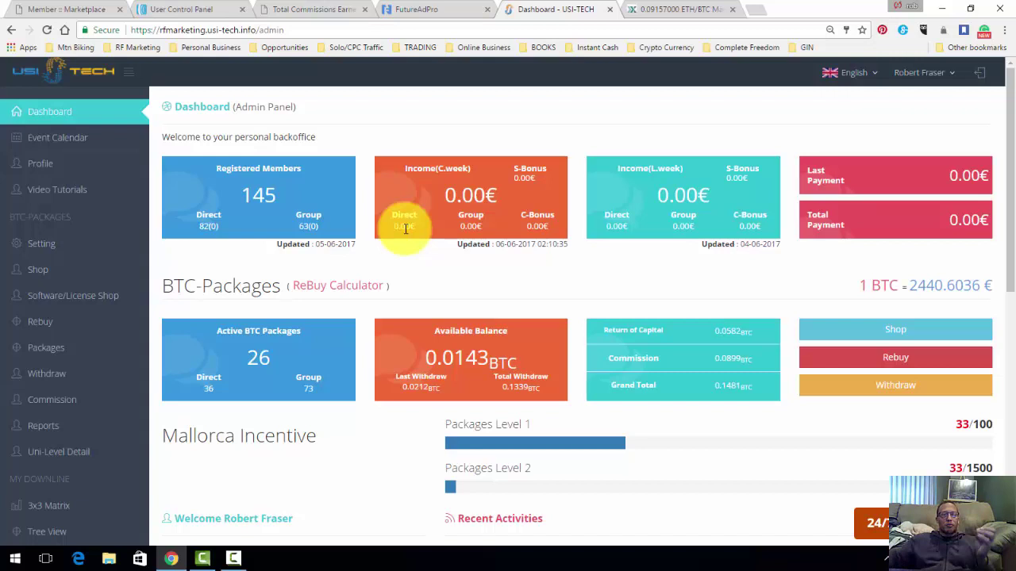
click(674, 9)
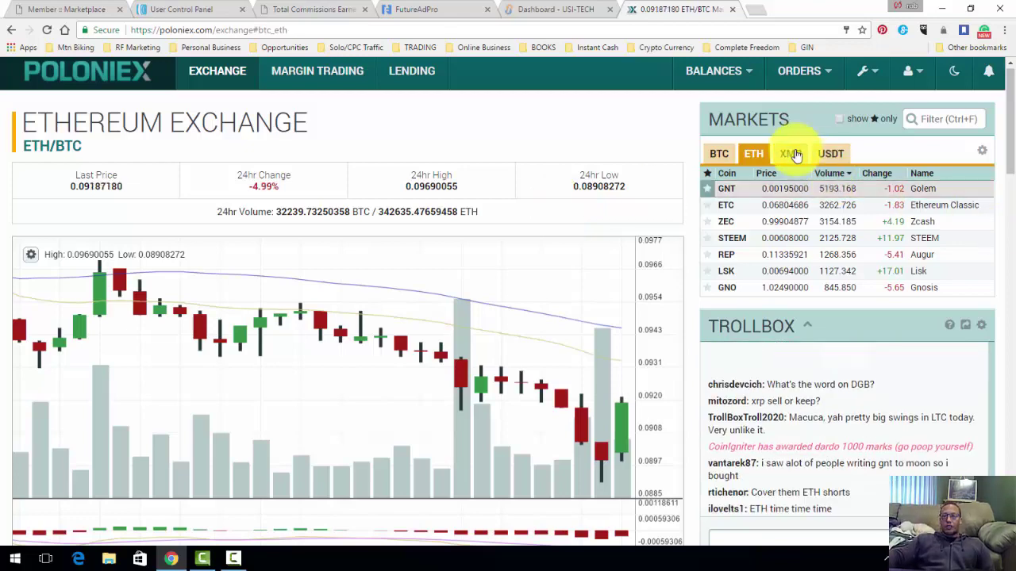
scroll(900, 225, down, 1)
drag(1010, 127, 1010, 236)
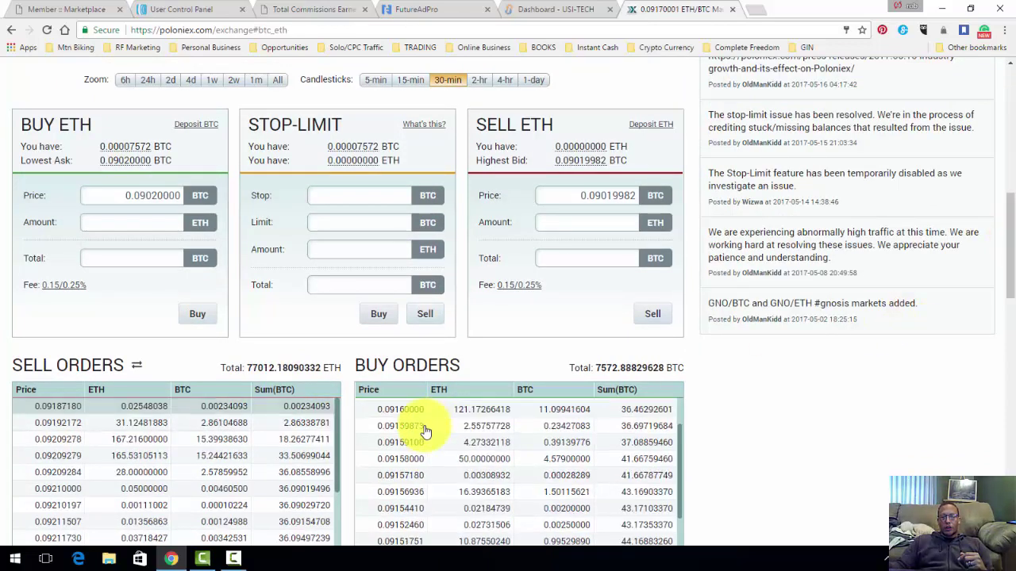
scroll(429, 405, up, 2)
drag(1007, 309, 1007, 63)
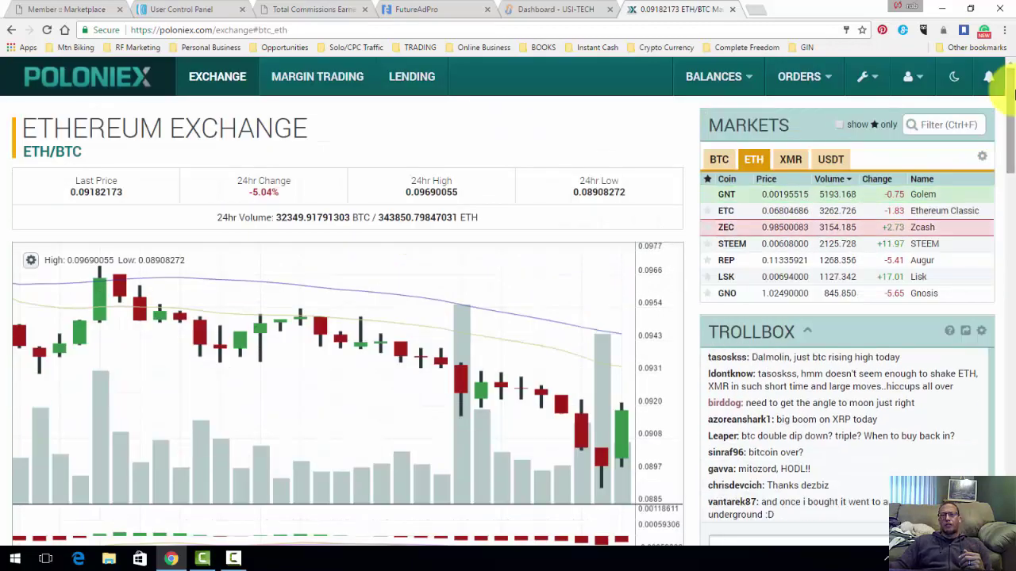
- Expand the BALANCES menu from the Poloniex ETH/BTC exchange page
click(713, 76)
- Go to Balances, Deposits & Withdrawals to see the DigiByte and small Bitcoin holdings
click(653, 171)
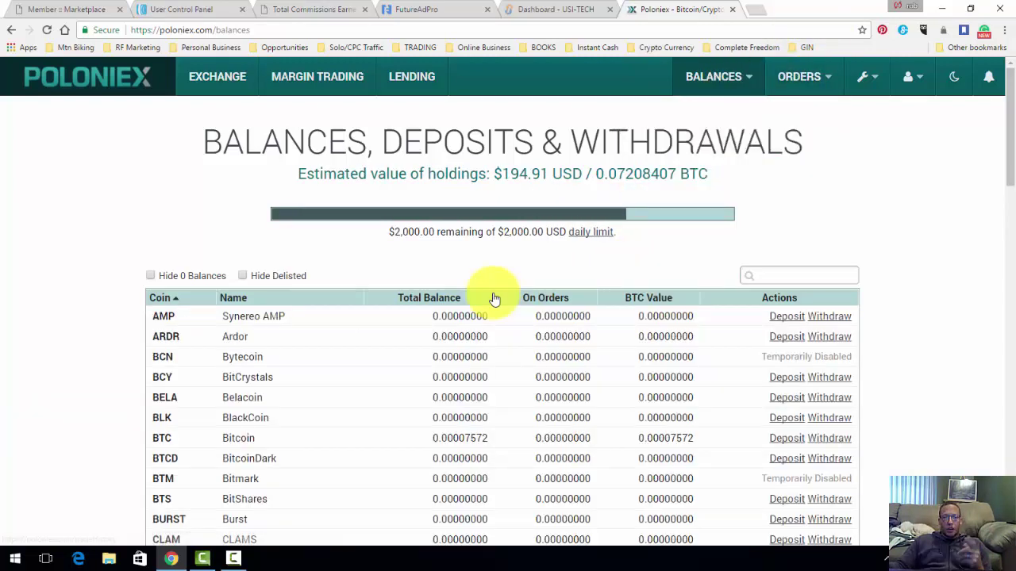
scroll(309, 318, down, 1)
scroll(278, 341, down, 1)
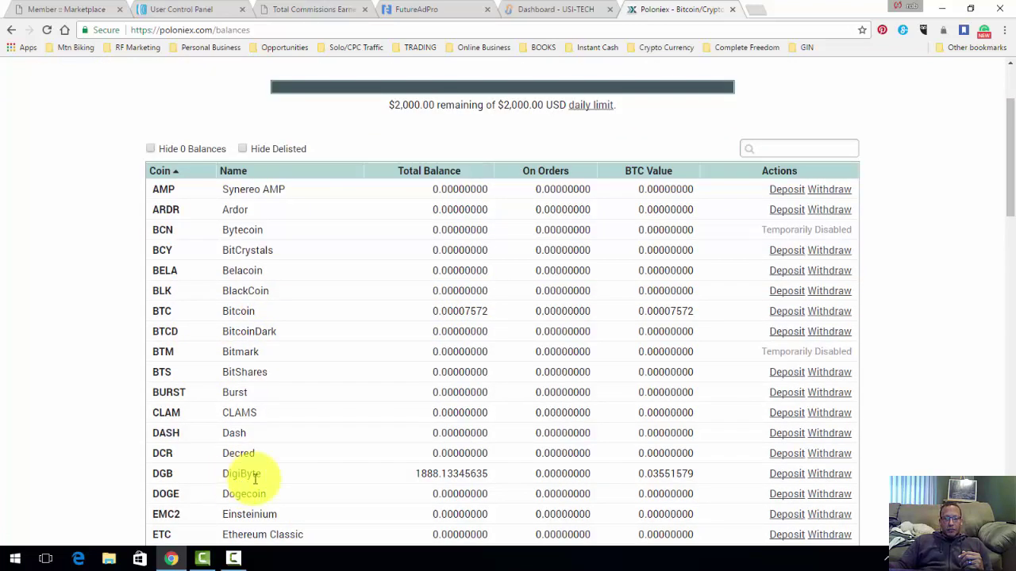
scroll(254, 480, down, 1)
scroll(256, 480, down, 2)
scroll(262, 476, down, 1)
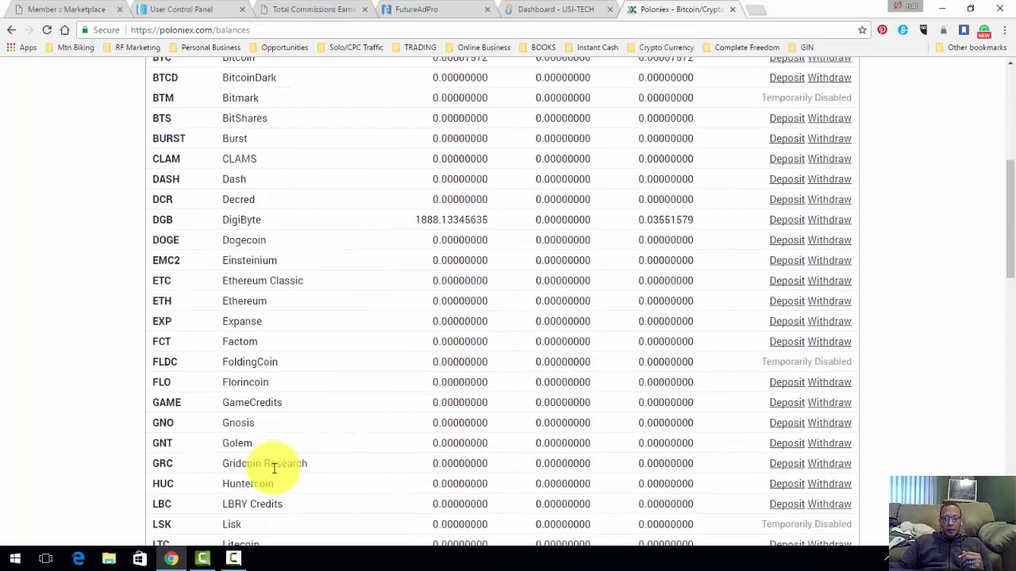
scroll(270, 475, down, 2)
scroll(274, 474, down, 2)
scroll(274, 474, down, 1)
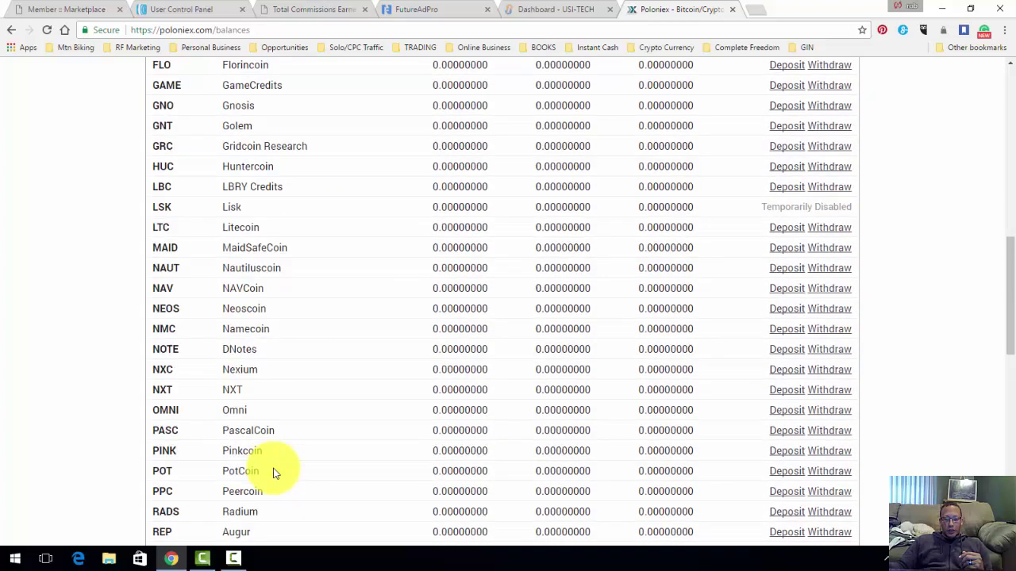
scroll(271, 468, down, 2)
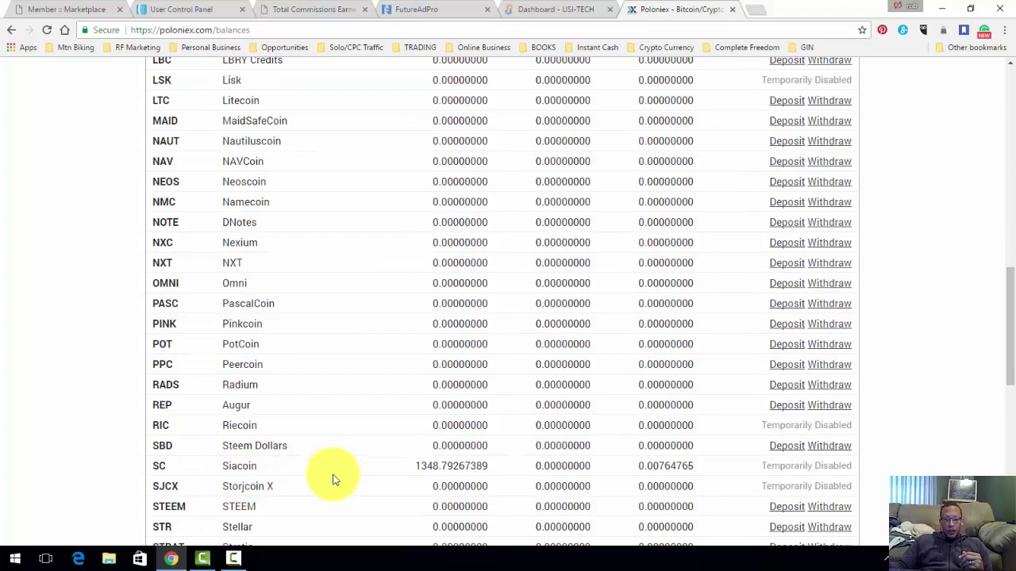
scroll(303, 473, down, 1)
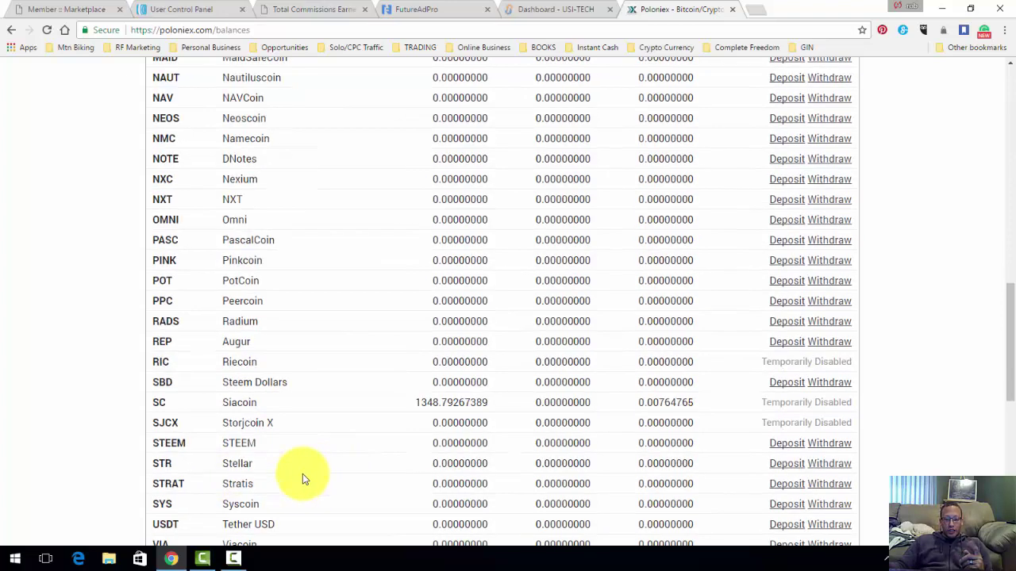
scroll(302, 474, down, 1)
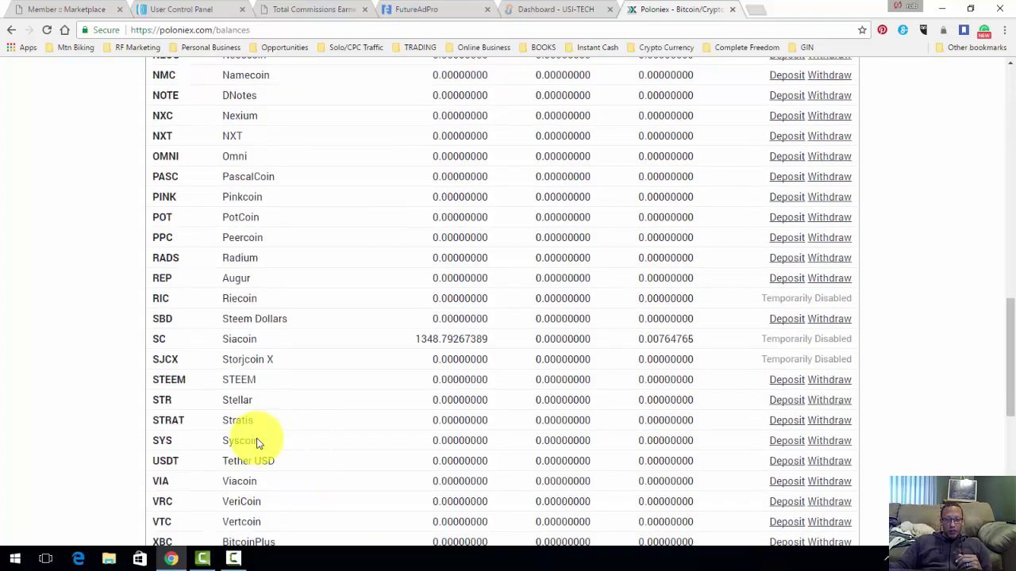
scroll(309, 444, down, 1)
scroll(313, 440, down, 2)
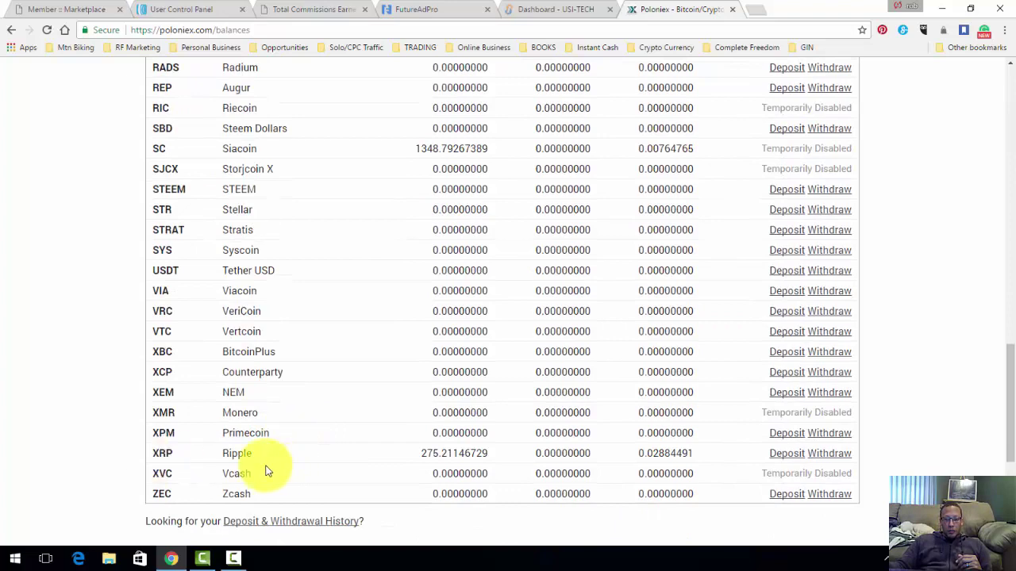
scroll(284, 468, up, 2)
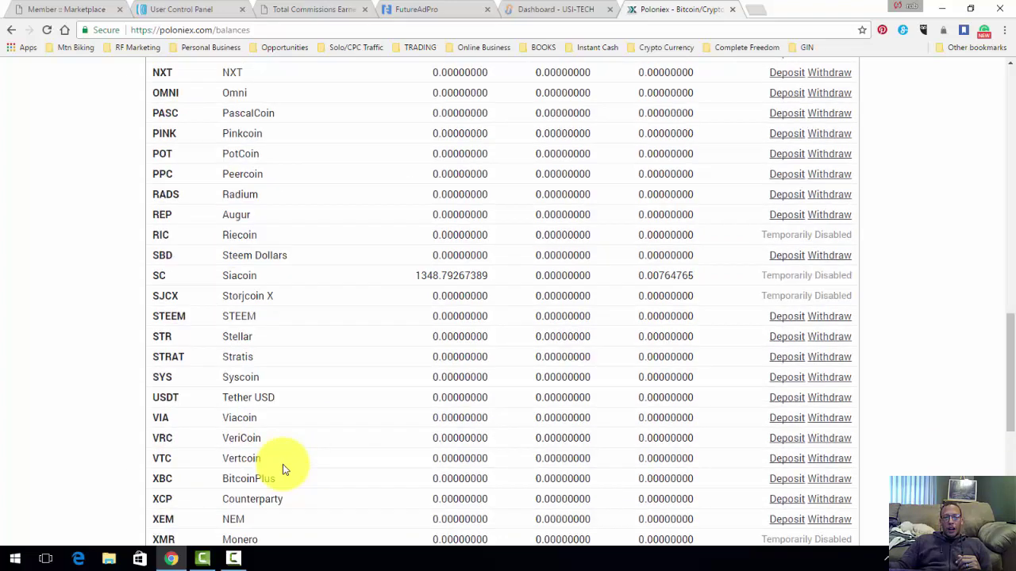
scroll(284, 468, up, 2)
scroll(285, 468, up, 2)
scroll(284, 468, up, 2)
scroll(284, 468, up, 3)
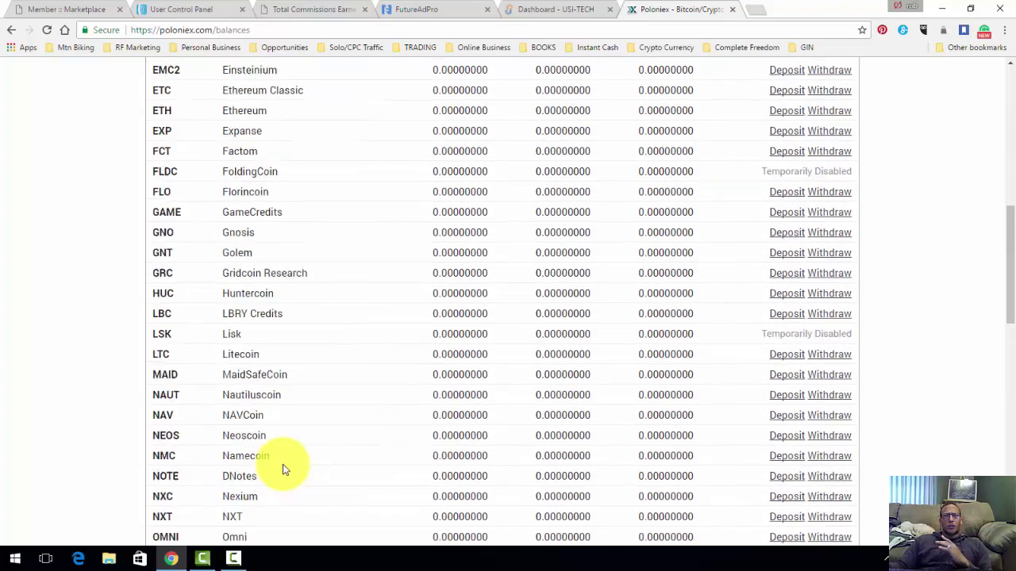
scroll(284, 469, up, 2)
scroll(284, 468, up, 3)
scroll(284, 469, up, 3)
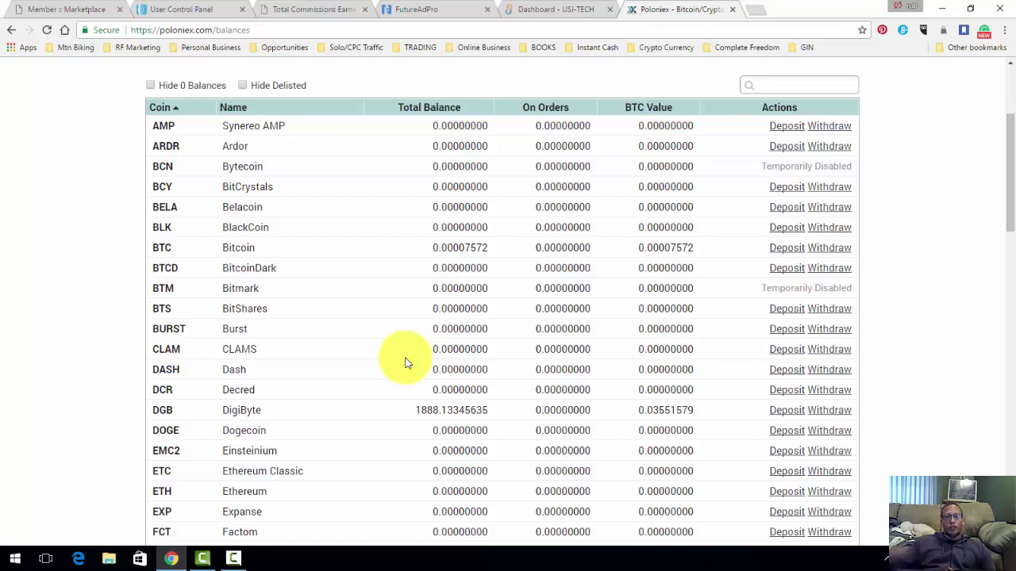
scroll(405, 239, up, 3)
scroll(199, 119, up, 2)
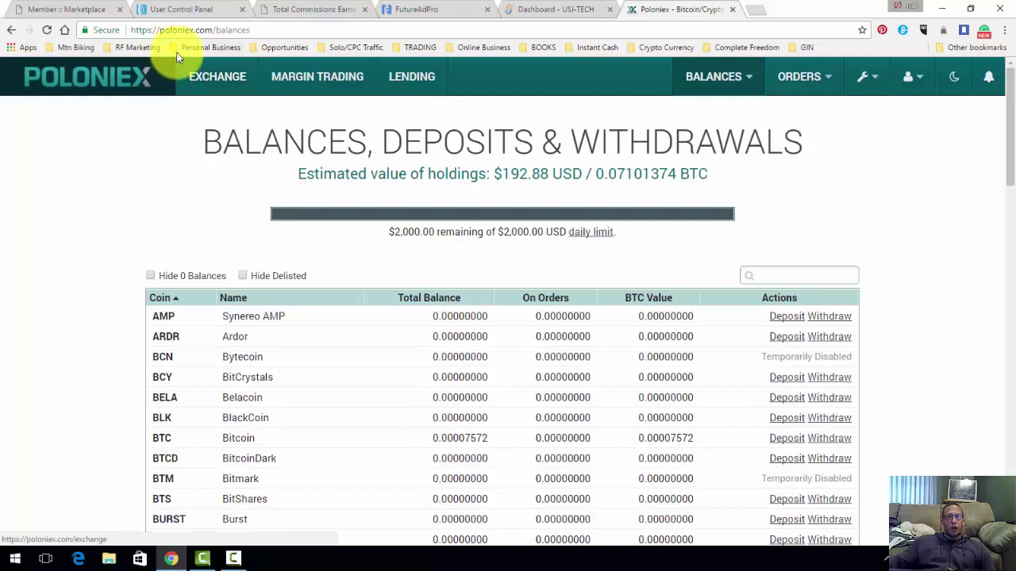